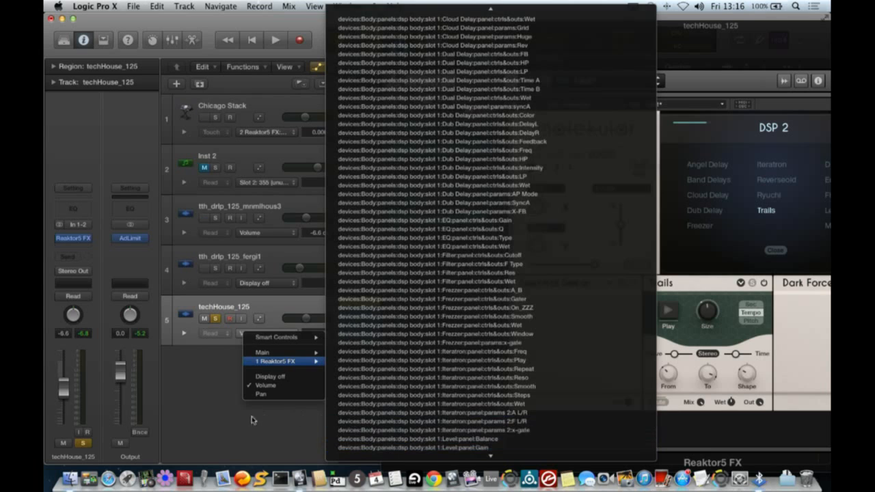
click(217, 416)
click(183, 333)
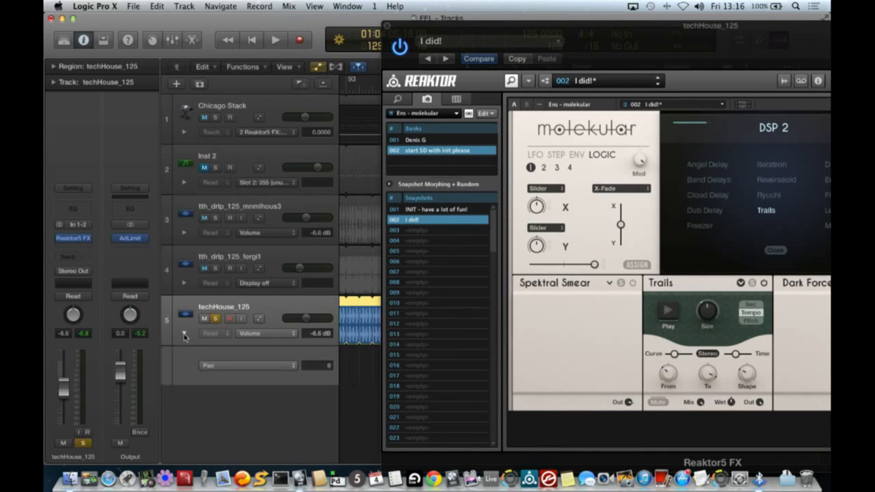
click(183, 334)
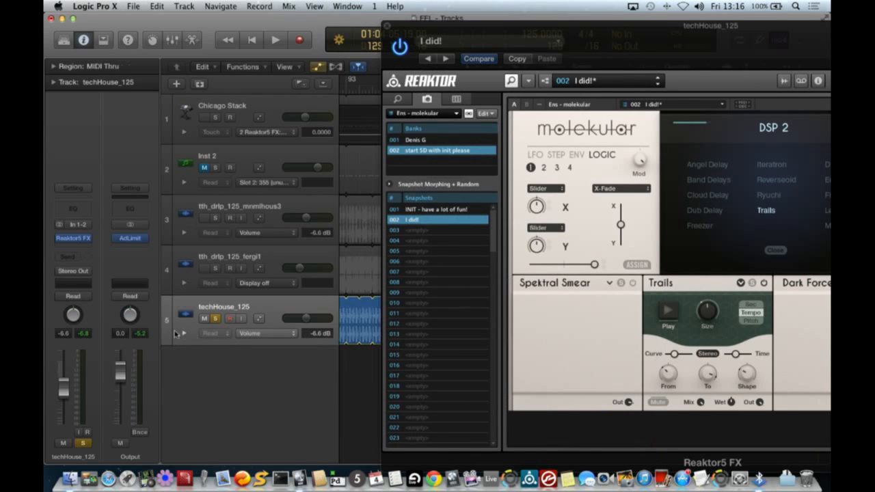
- Set the techHouse_125 track to Touch automation and record movement of the Trails Size knob during playback
click(72, 296)
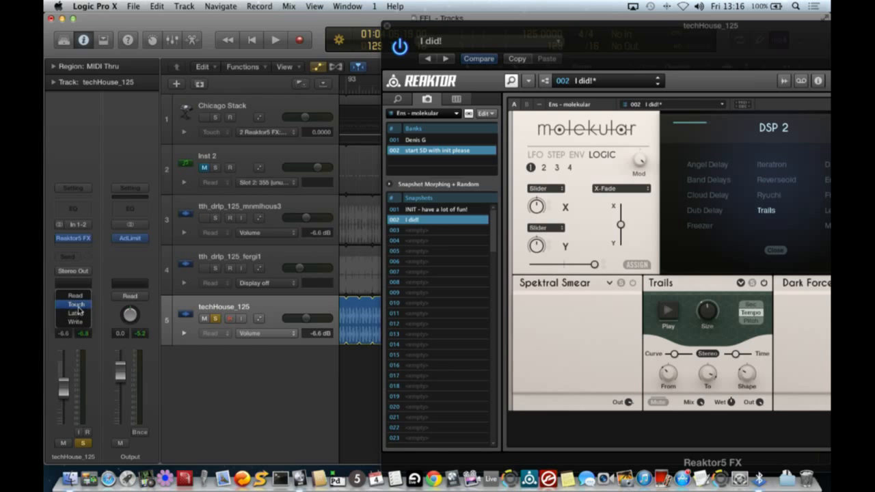
click(76, 304)
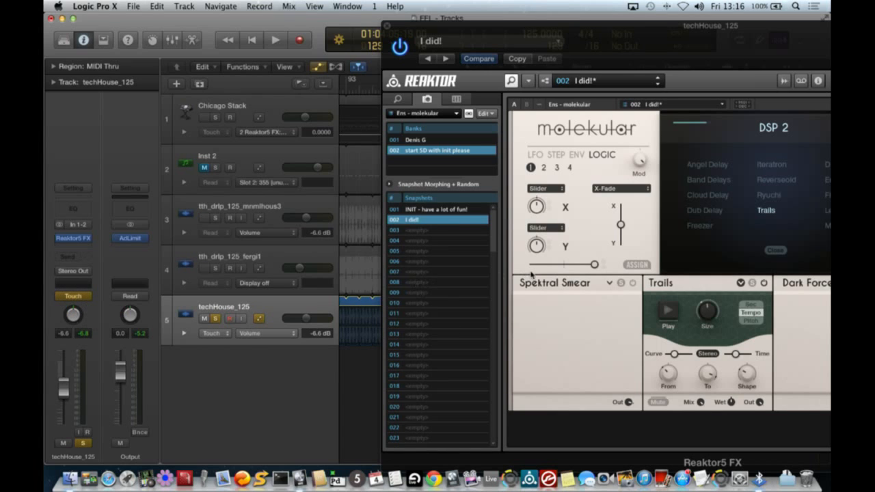
key(Return)
key(space)
drag(705, 314, 701, 295)
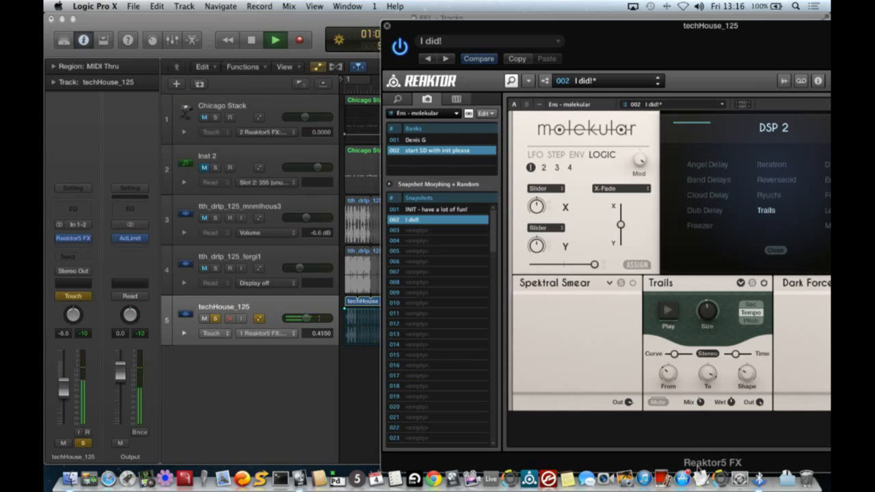
key(space)
- Switch the track's automation mode back to Read and close the plugin window
click(78, 296)
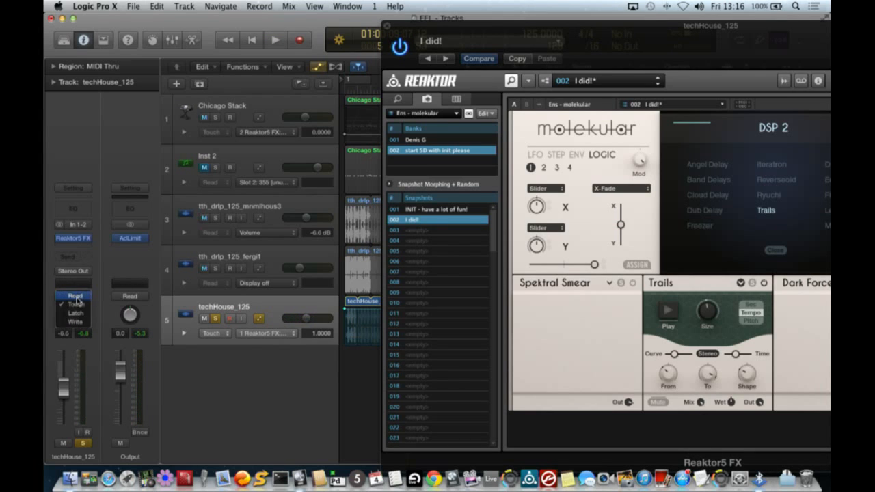
click(77, 299)
click(387, 26)
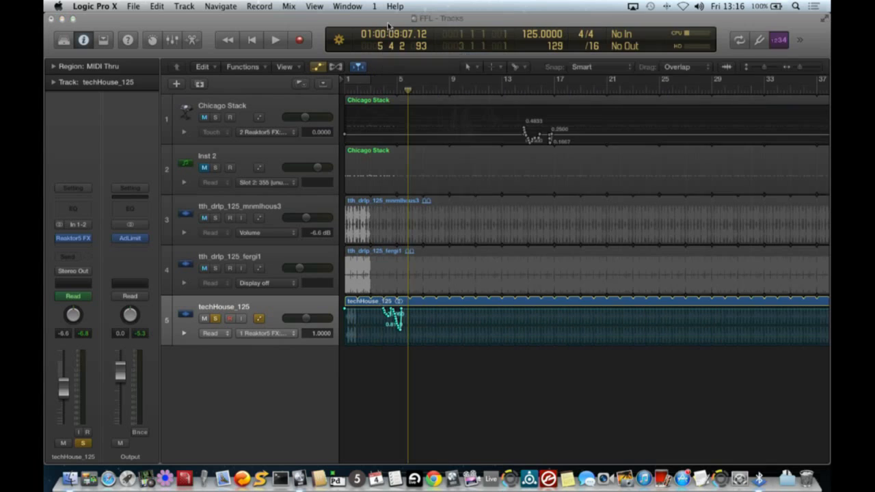
- Show the automation lane for the Reaktor5 FX Trails Play parameter on the techHouse_125 track
click(250, 334)
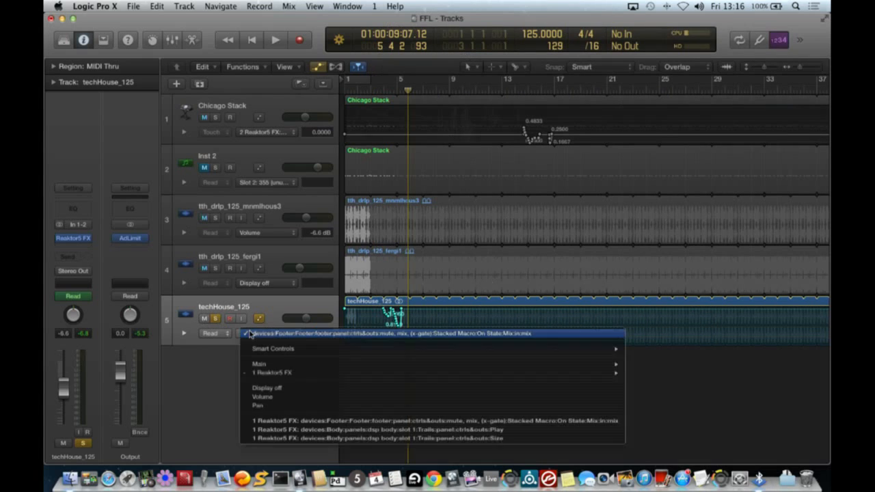
click(286, 422)
click(276, 335)
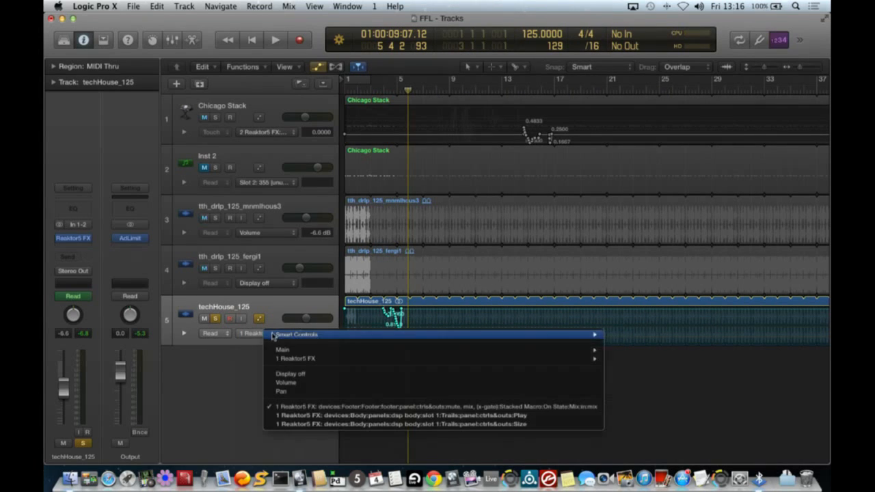
click(286, 415)
- Play the project from near the start to audition the recorded automation
click(373, 84)
key(space)
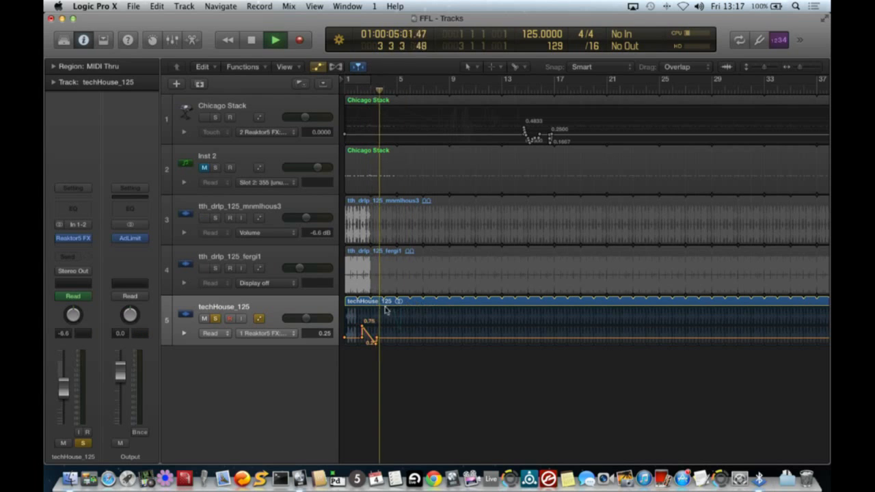
scroll(393, 322, right, 1)
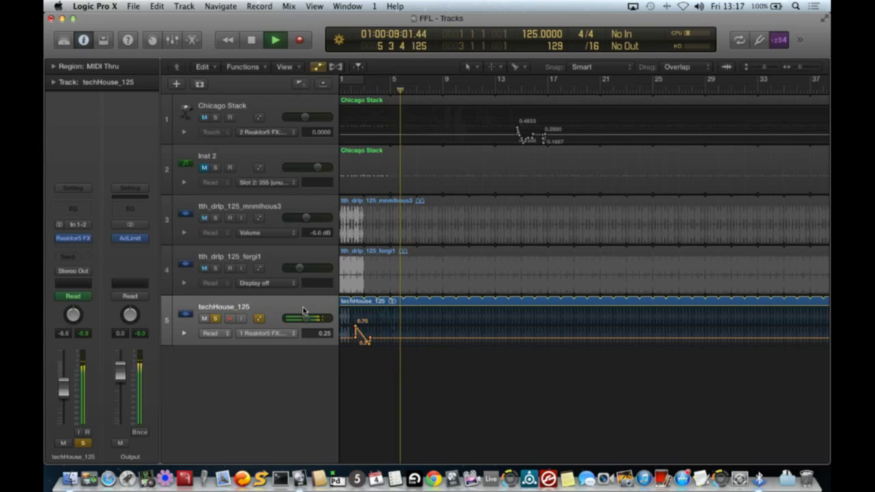
key(space)
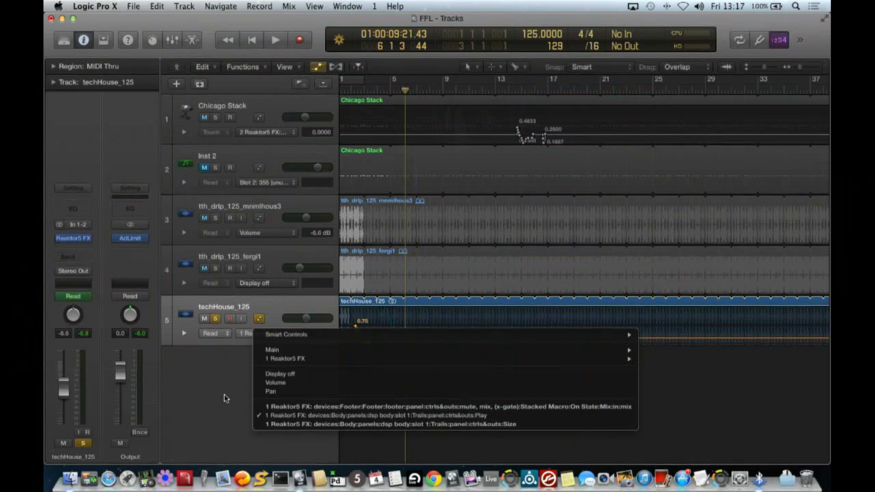
- In Reaktor, turn off the Trails module and turn on the Lo Fi module
click(225, 390)
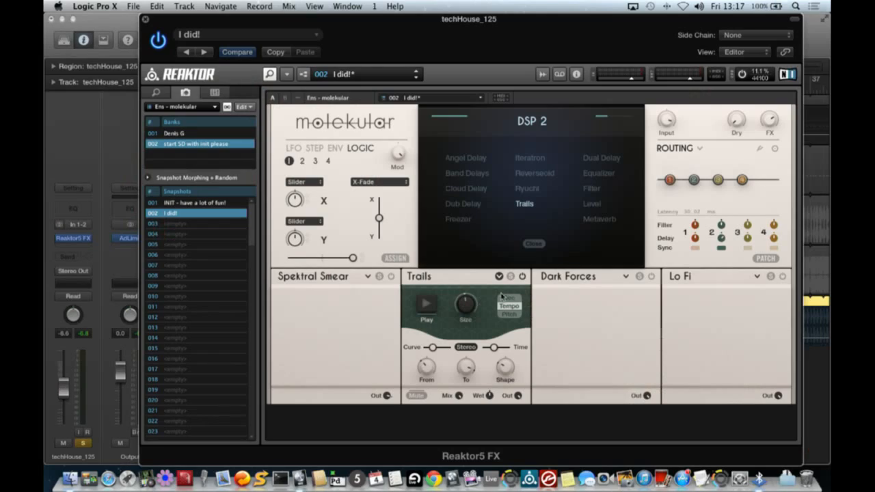
click(522, 276)
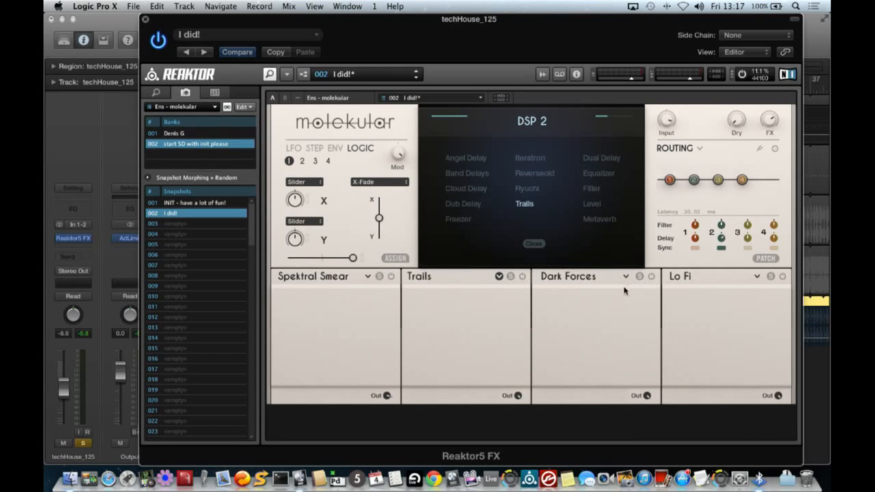
click(782, 276)
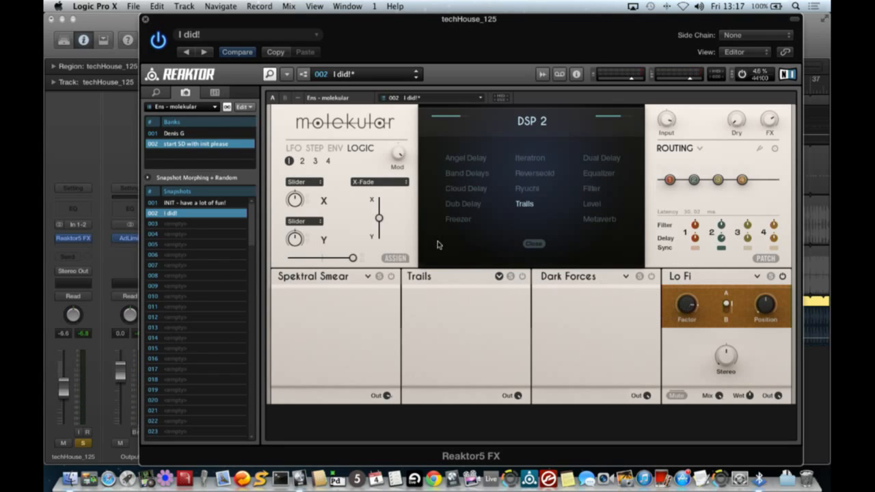
- Set LFO 1 to a sawtooth shape and assign it to modulate the Lo Fi Factor parameter
click(292, 147)
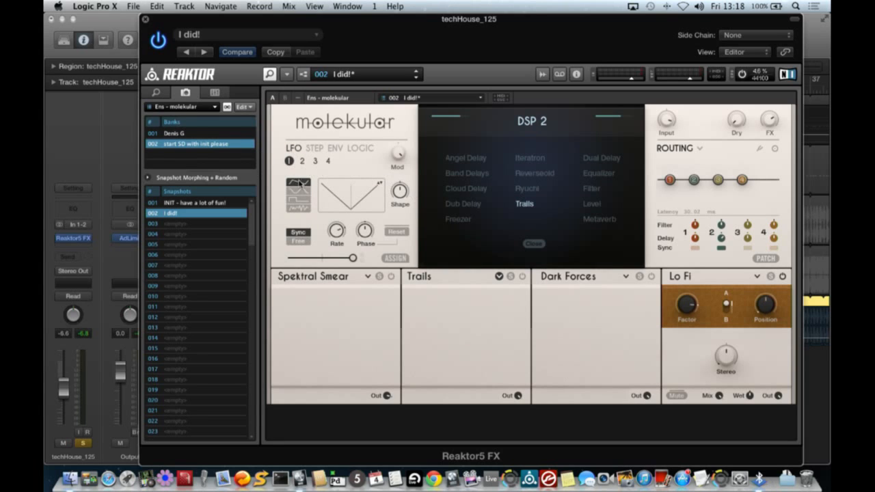
drag(400, 192, 402, 252)
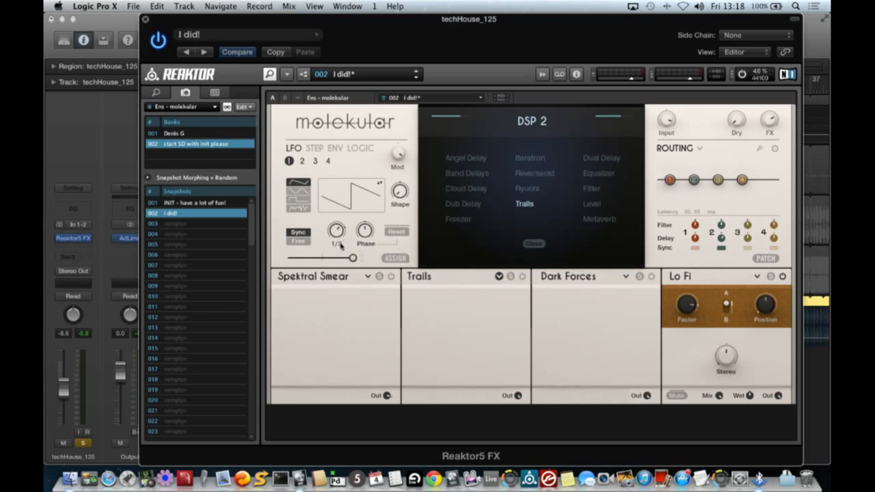
click(393, 258)
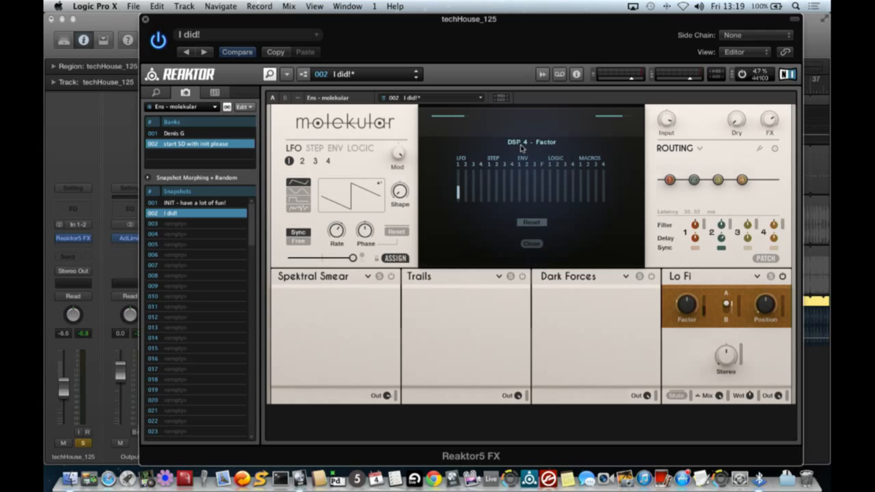
drag(464, 191, 470, 175)
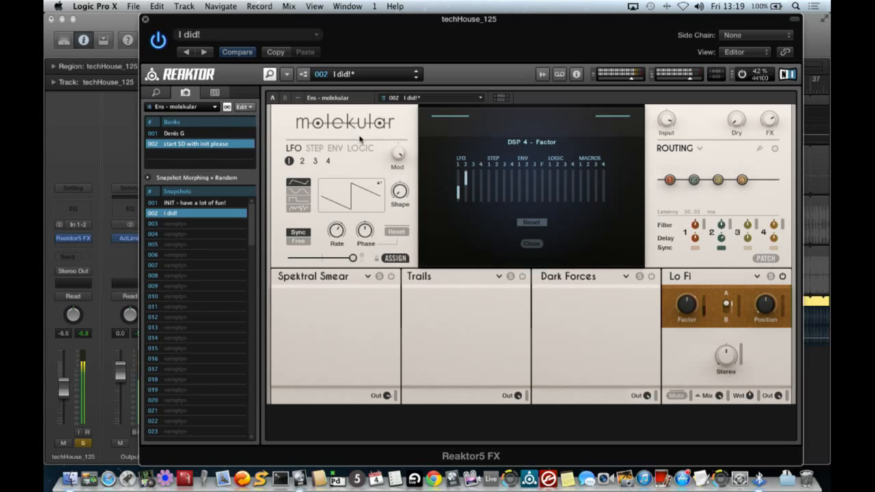
click(528, 223)
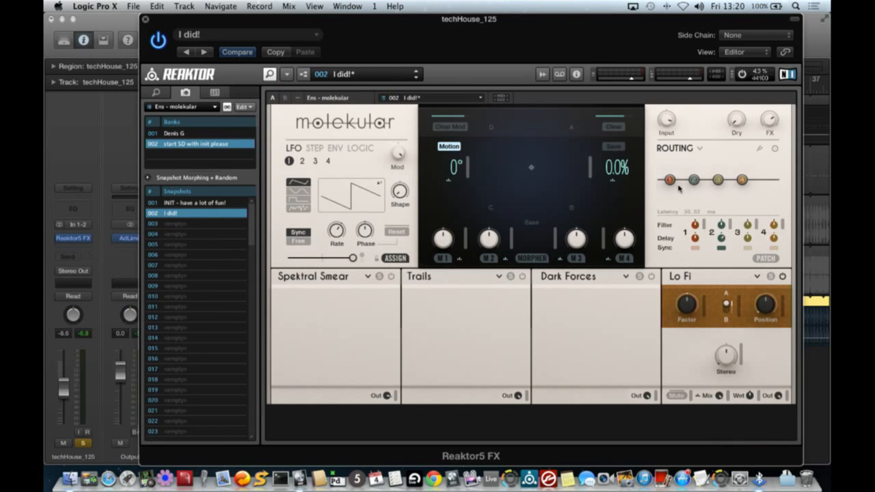
- Open the routing view and enable the Spektral Smear, Trails and Dark Forces modules
click(699, 148)
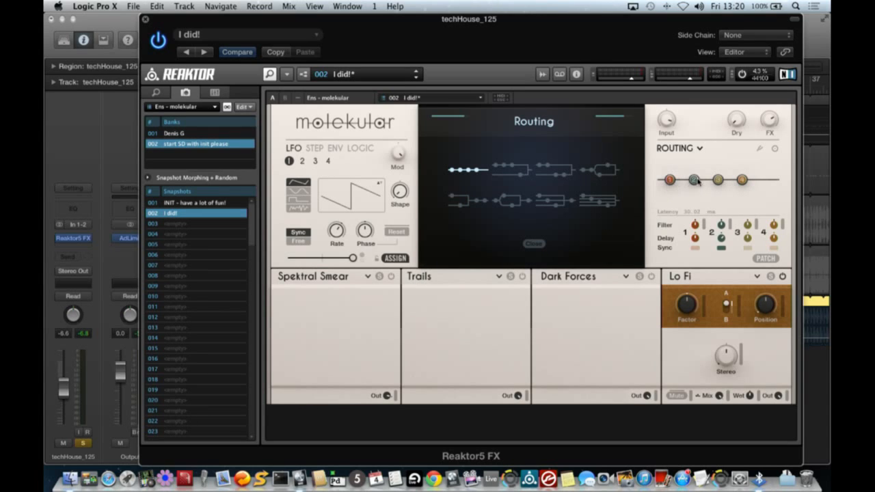
click(392, 276)
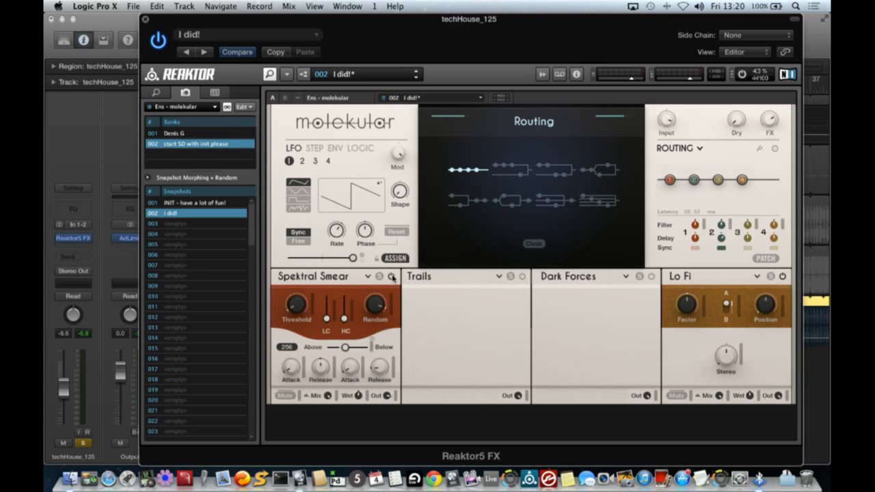
click(523, 276)
click(649, 276)
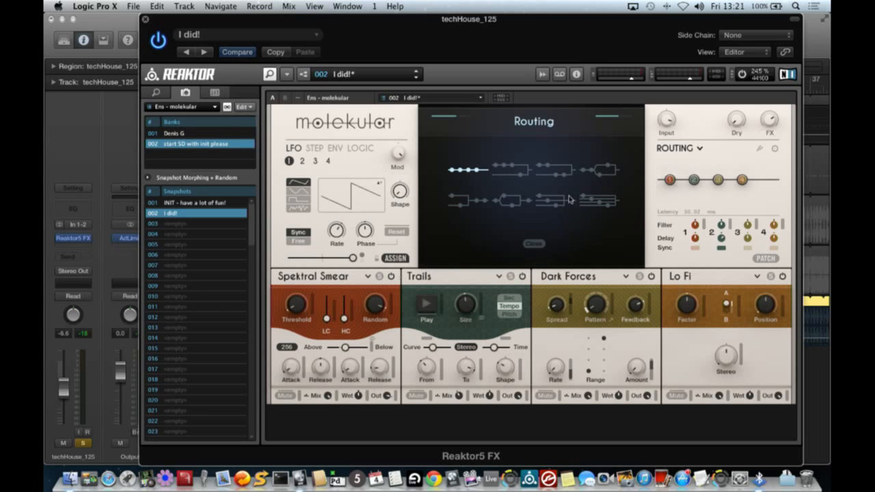
- Move the first module to the end of the routing chain and pick a split routing layout
mouse_move(669, 180)
mouse_down()
mouse_move(714, 167)
mouse_move(746, 172)
mouse_move(746, 185)
mouse_up()
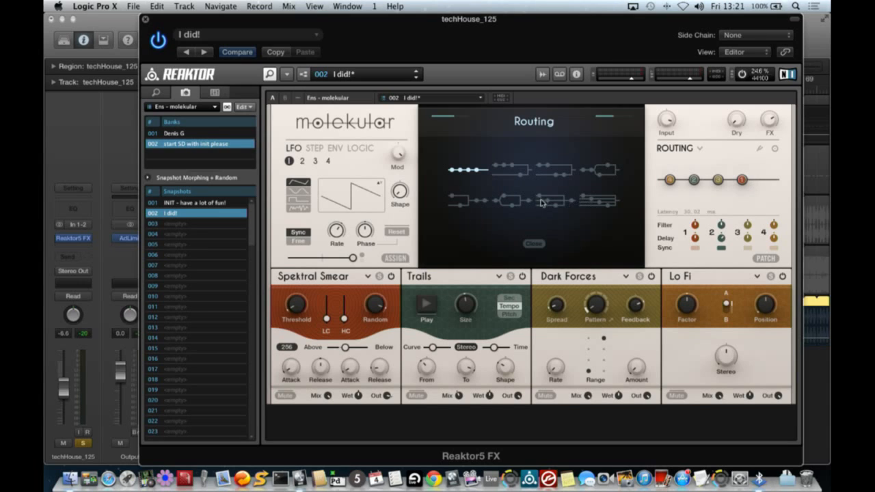
click(496, 175)
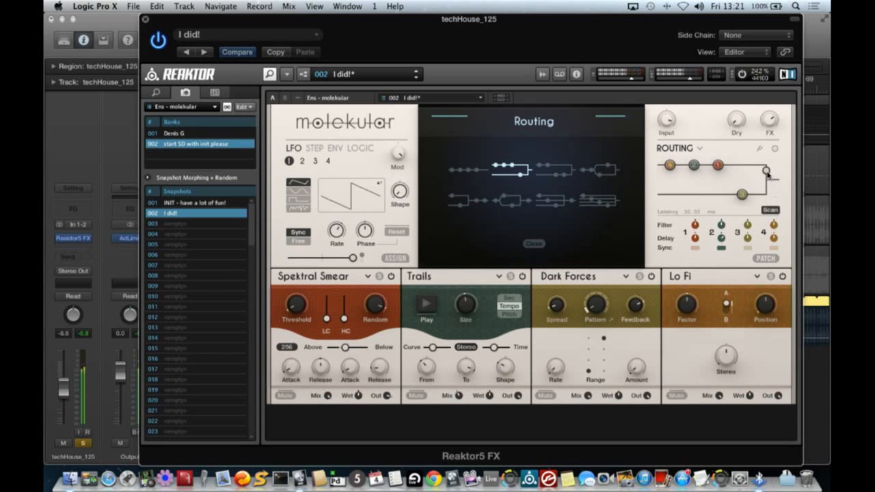
- Rearrange the routing nodes so the four modules run on parallel branches, then leave the routing view
drag(767, 176, 765, 247)
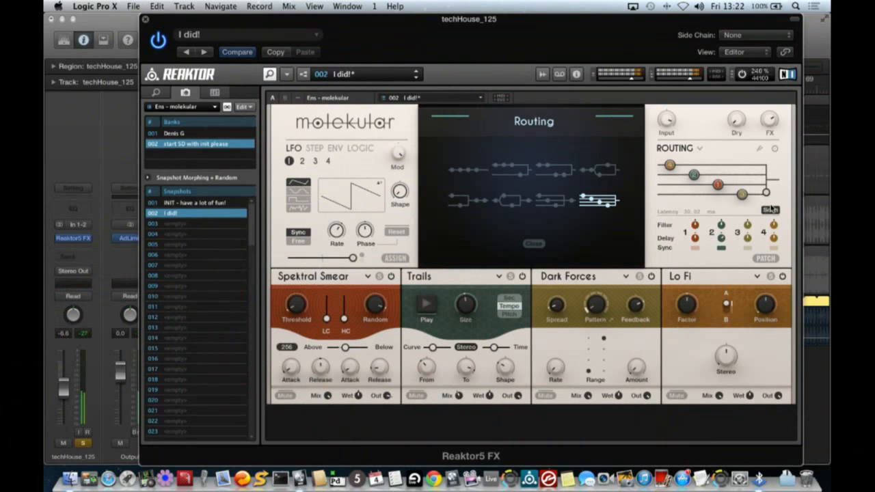
drag(765, 194, 773, 120)
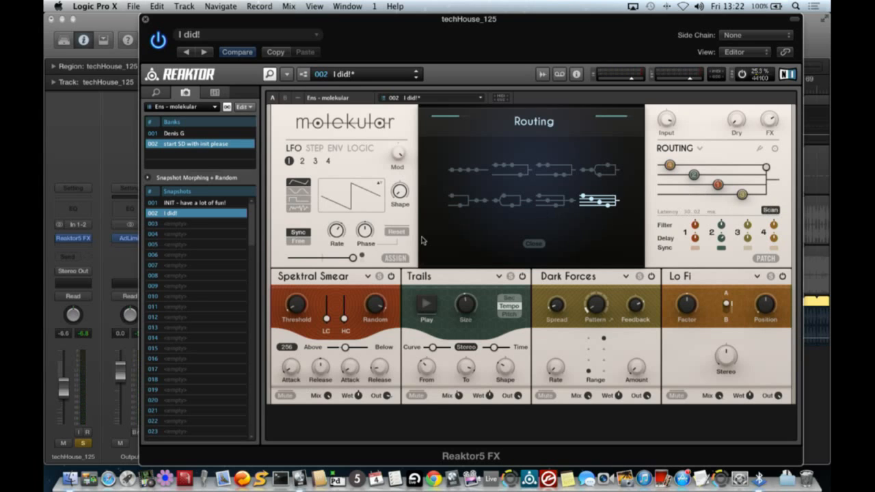
click(391, 259)
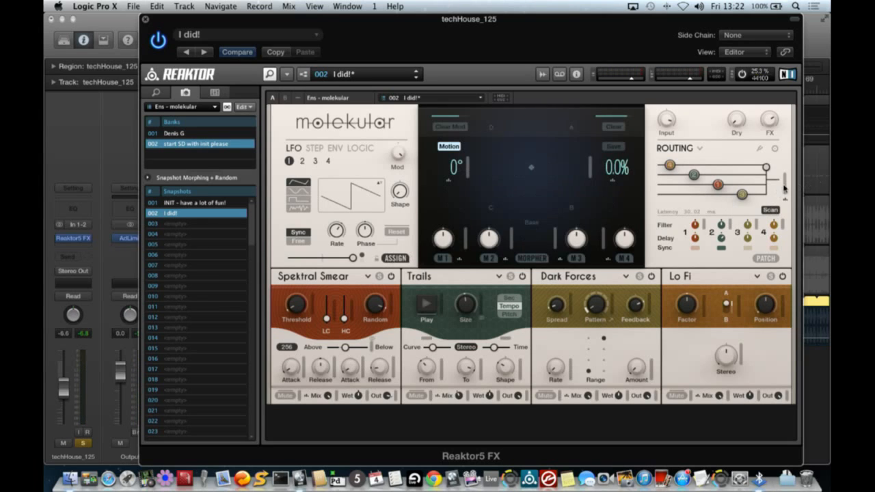